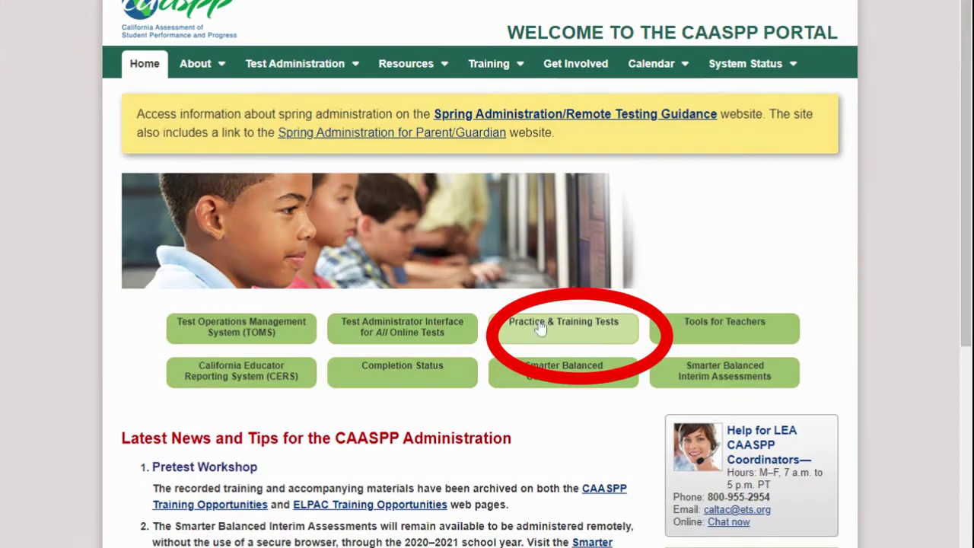
# Go from the CAASPP Portal to the student Practice and Training Tests sign-in page
pyautogui.click(632, 347)
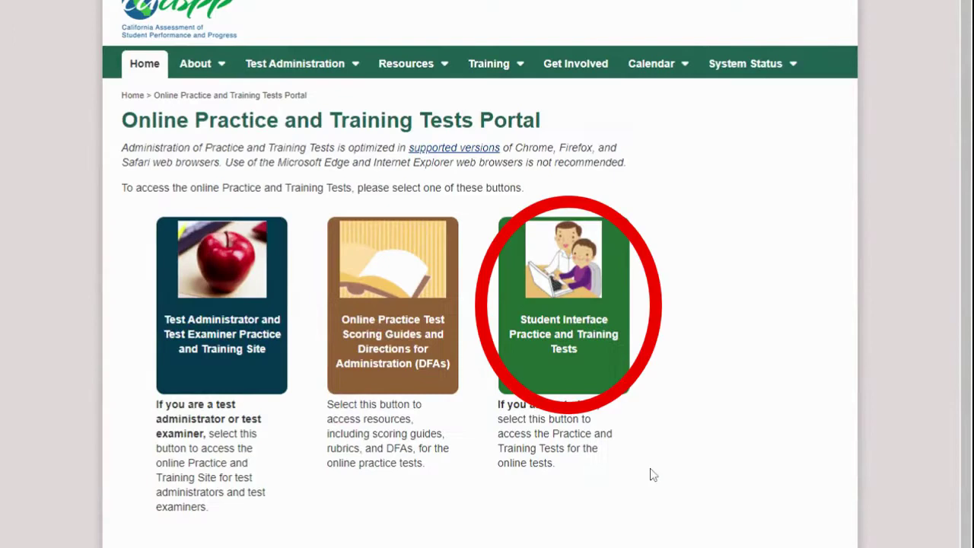
pyautogui.click(588, 373)
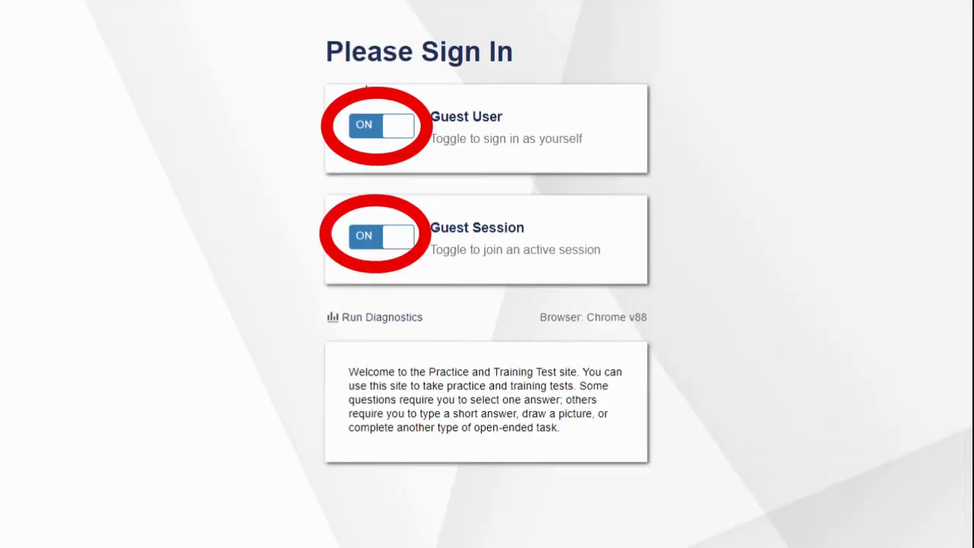
# Toggle Guest User and Guest Session off to see their fields, then turn both back on
pyautogui.click(395, 134)
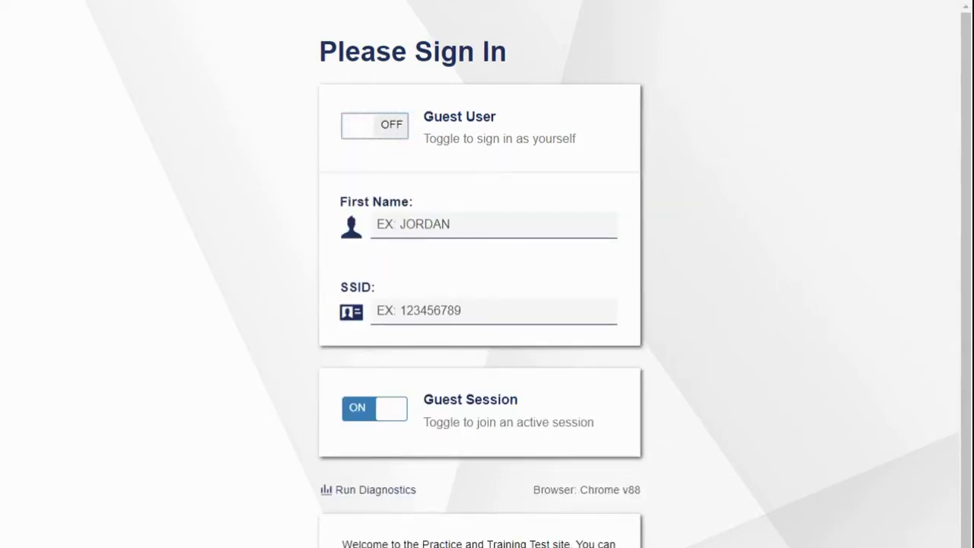
pyautogui.click(397, 404)
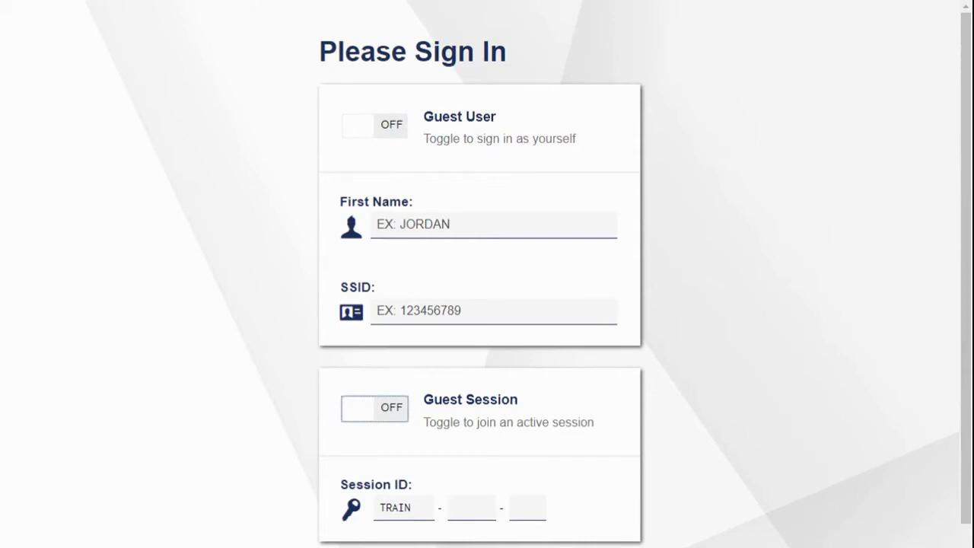
pyautogui.click(365, 411)
pyautogui.click(365, 126)
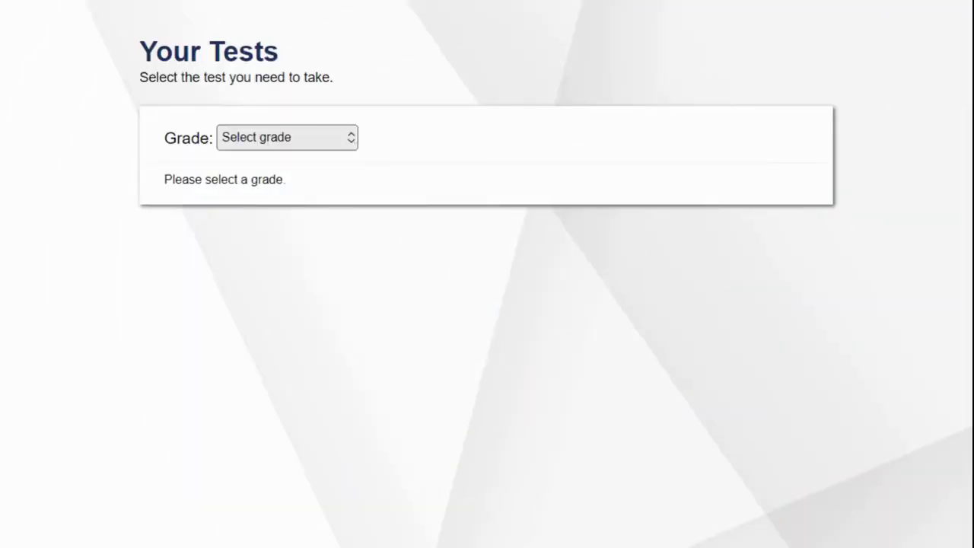
# Select grade 11 from the Grade dropdown to list the high school tests
pyautogui.click(287, 137)
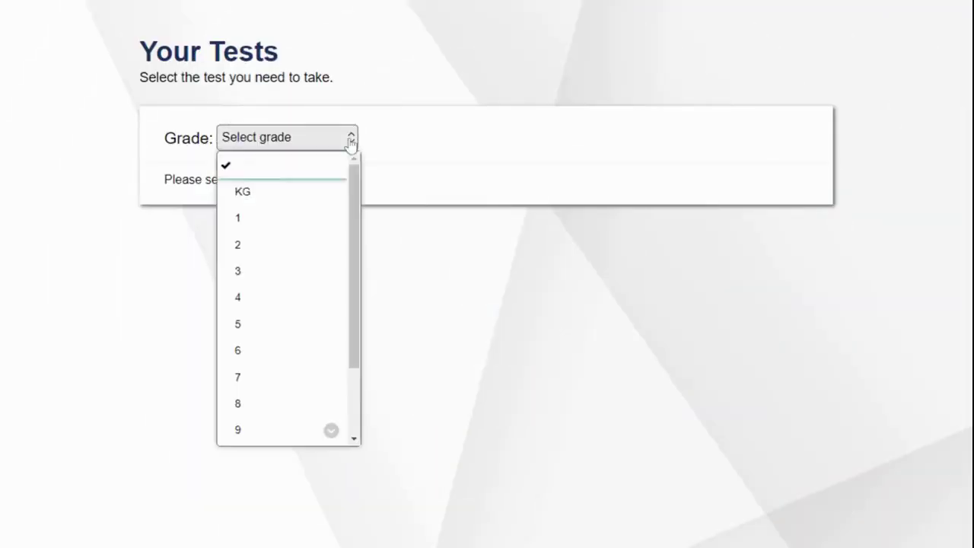
pyautogui.scroll(-2, 294, 381)
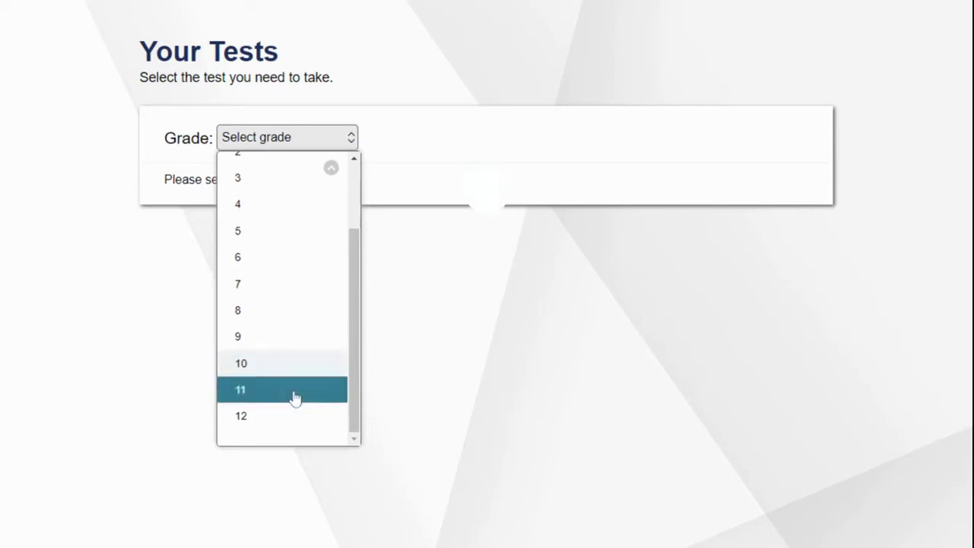
pyautogui.click(294, 392)
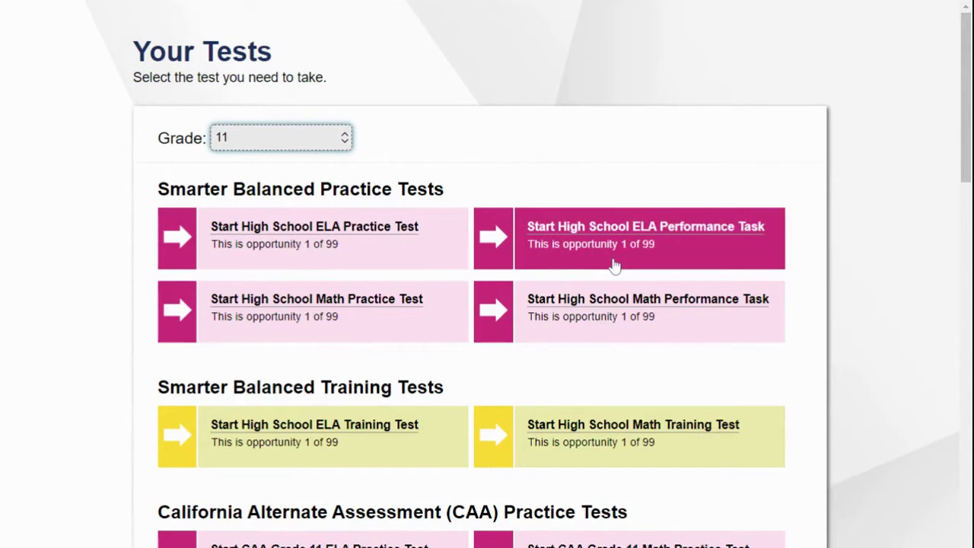
# Browse the grade 11 test list and start the High School ELA Training Test
pyautogui.scroll(-1, 487, 312)
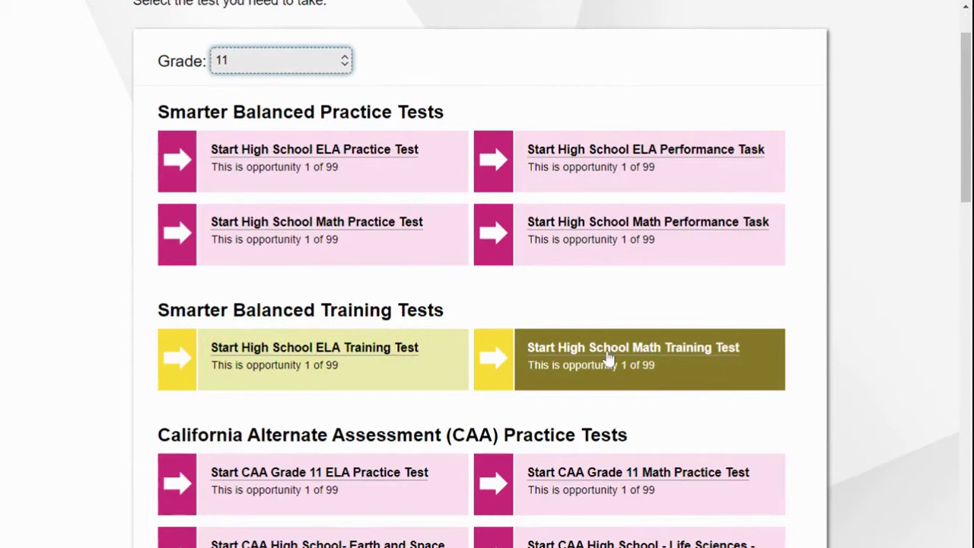
pyautogui.scroll(-3, 609, 358)
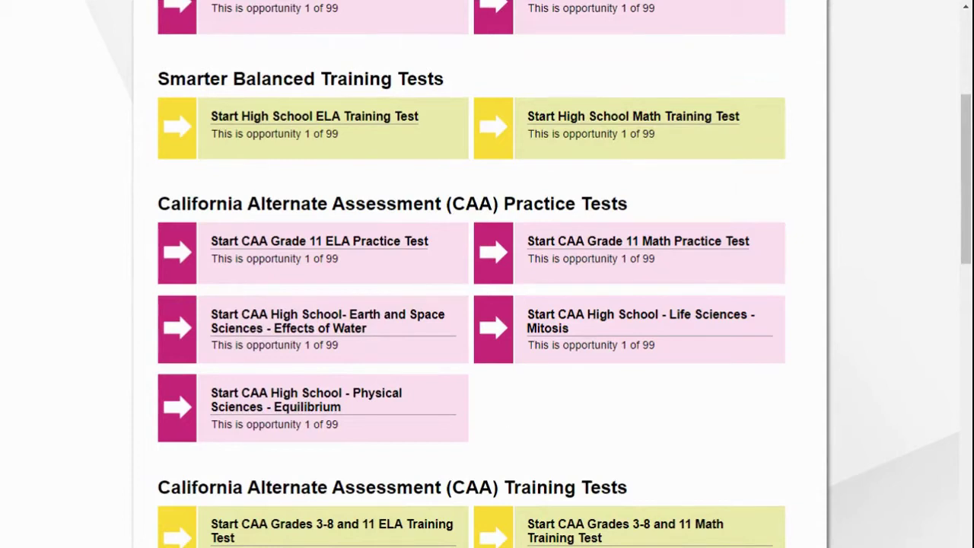
pyautogui.scroll(-4, 507, 409)
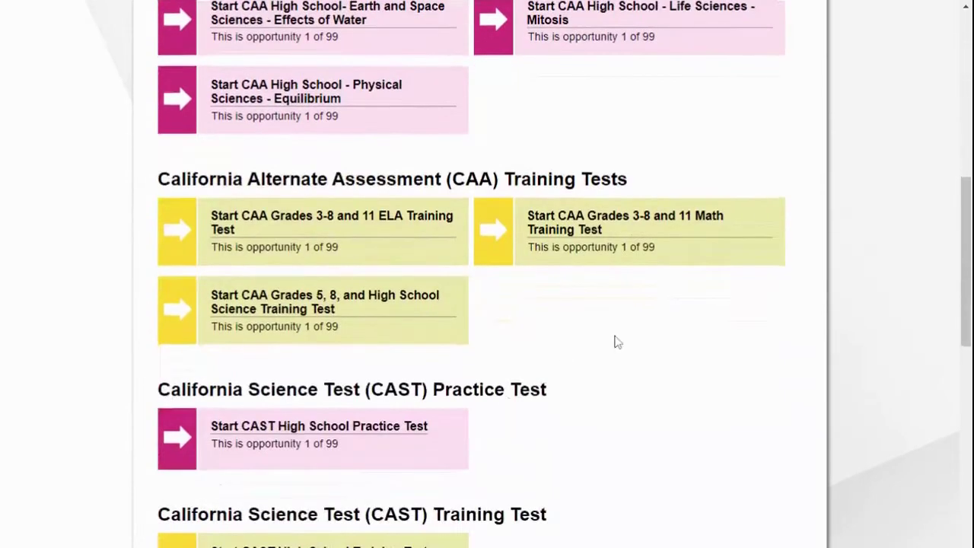
pyautogui.scroll(-2, 615, 340)
pyautogui.scroll(-2, 616, 340)
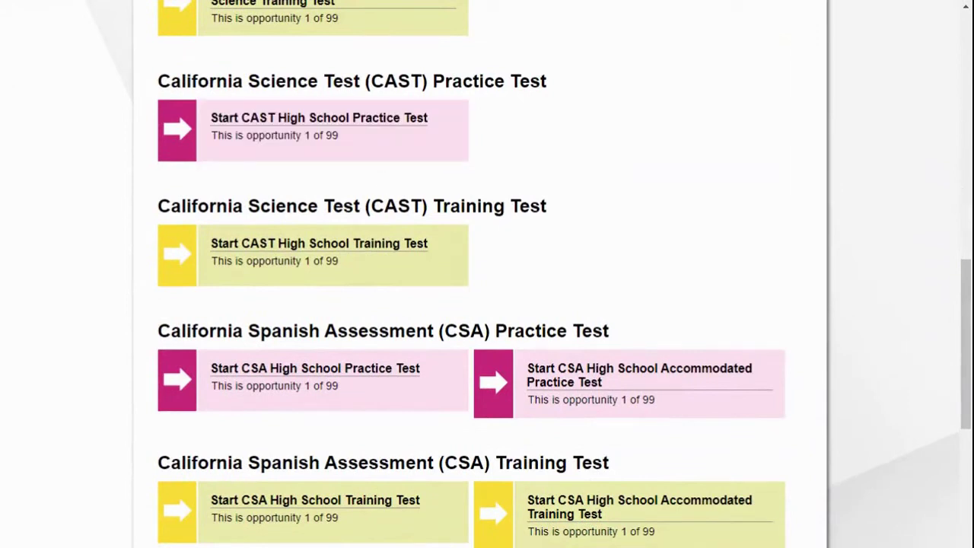
pyautogui.scroll(-1, 421, 253)
pyautogui.scroll(-3, 506, 373)
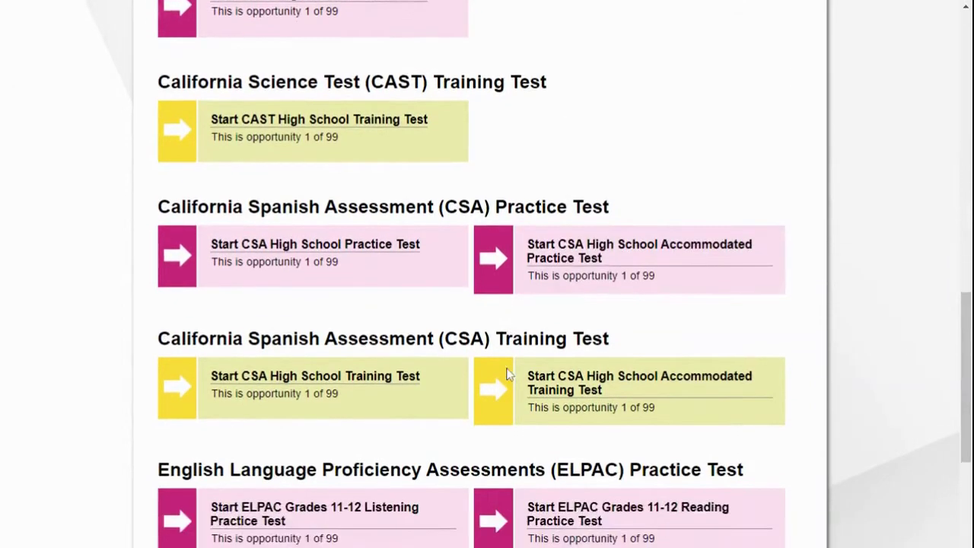
pyautogui.scroll(-3, 502, 375)
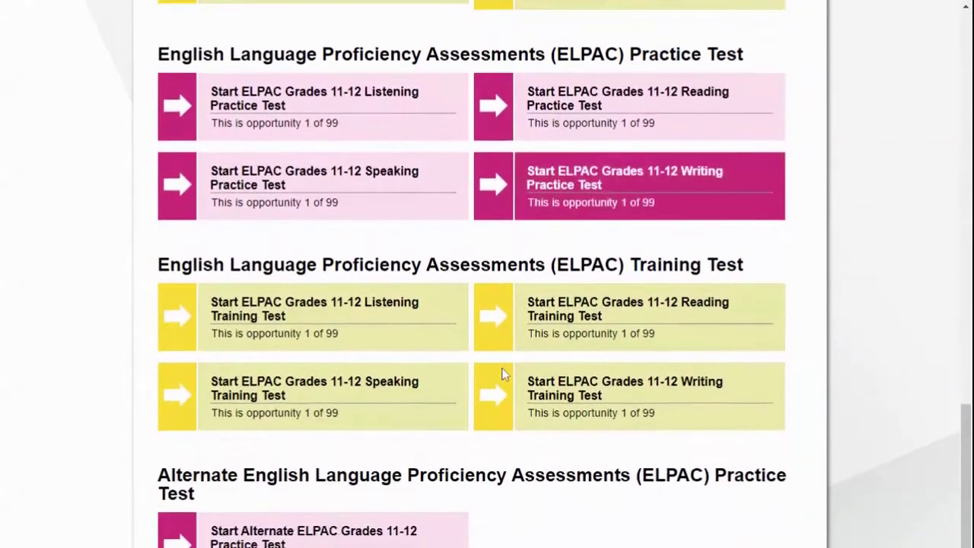
pyautogui.scroll(-1, 502, 375)
pyautogui.scroll(-1, 502, 374)
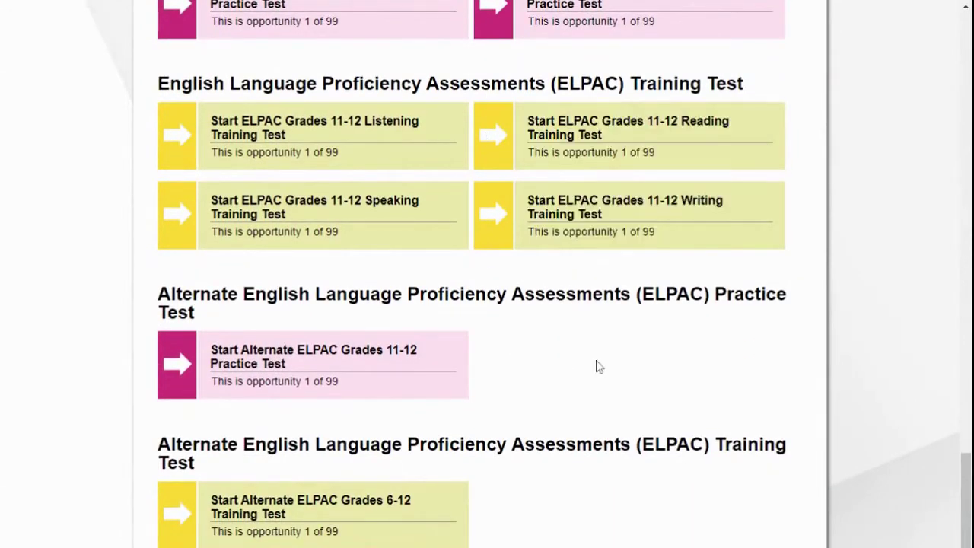
pyautogui.scroll(18, 617, 368)
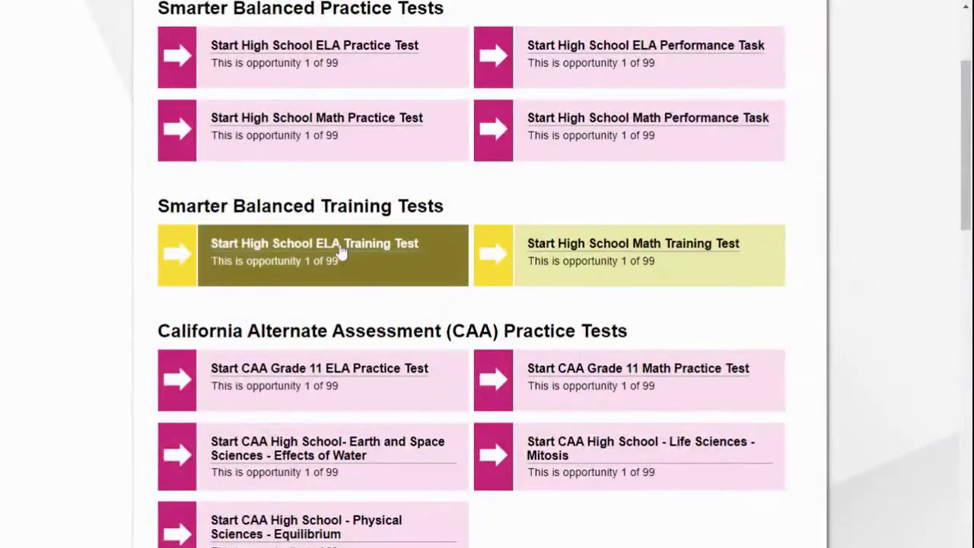
pyautogui.click(341, 252)
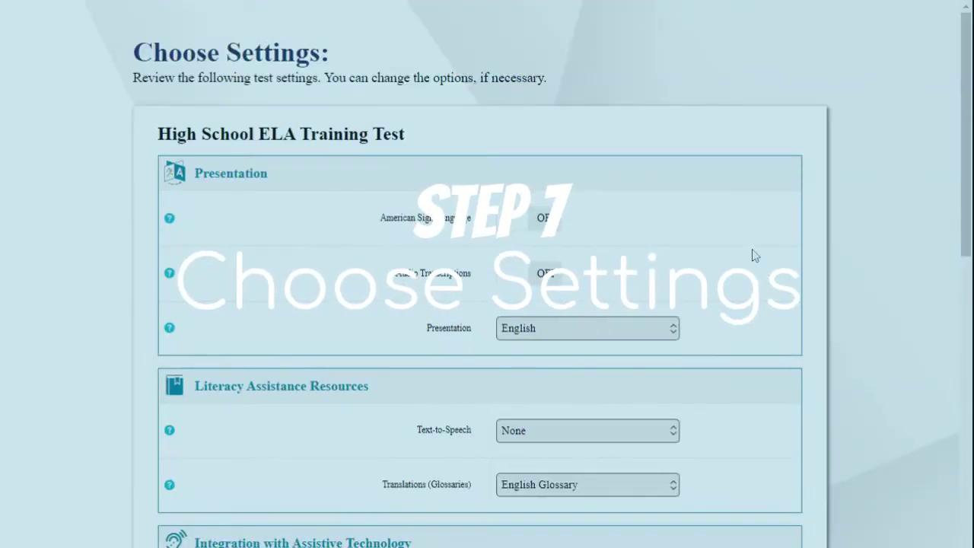
# Scroll through the Choose Settings page to review each ELA Training Test option
pyautogui.scroll(-3, 754, 255)
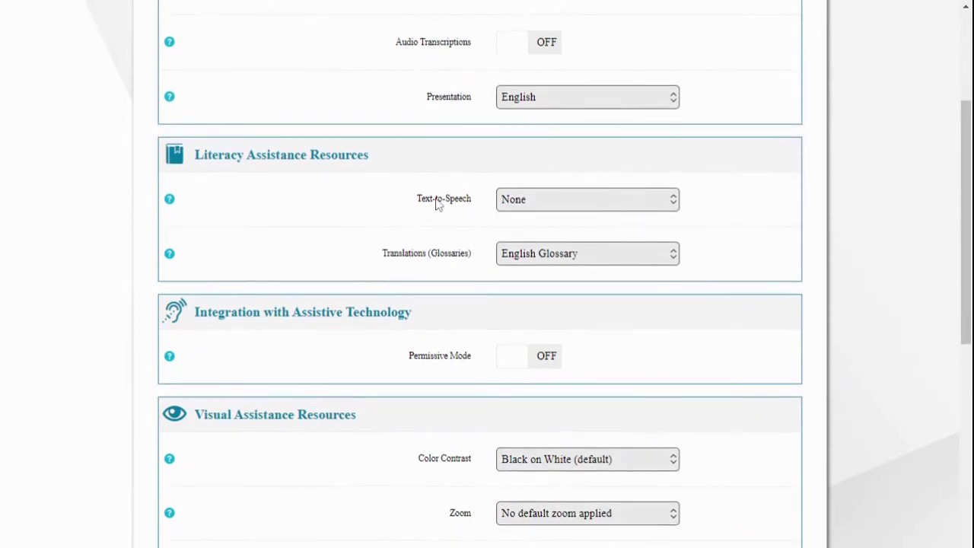
pyautogui.scroll(-1, 437, 203)
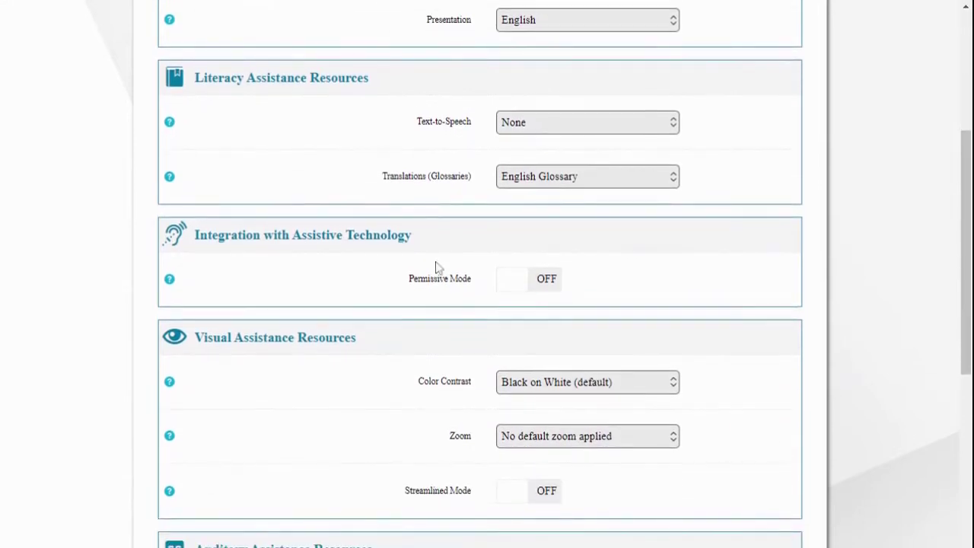
pyautogui.scroll(-3, 476, 340)
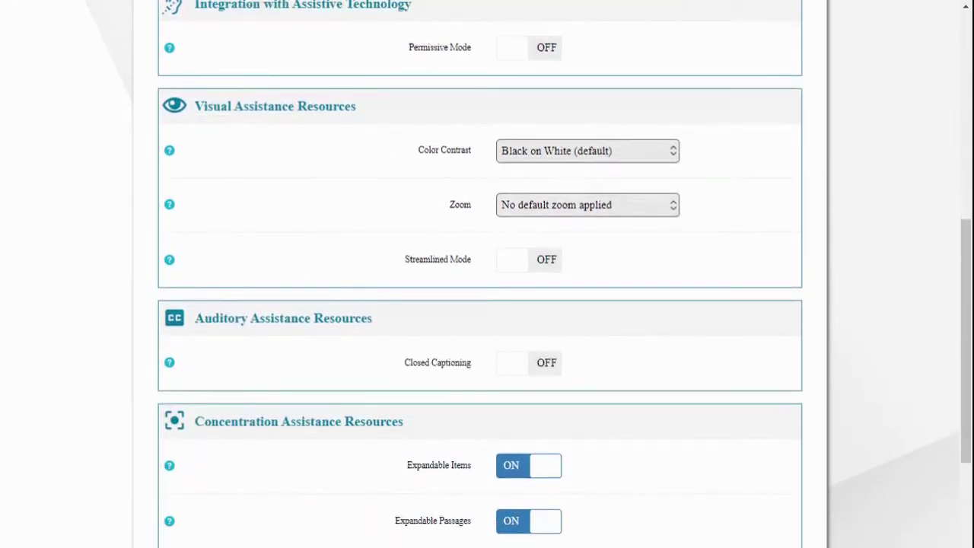
pyautogui.scroll(-4, 334, 300)
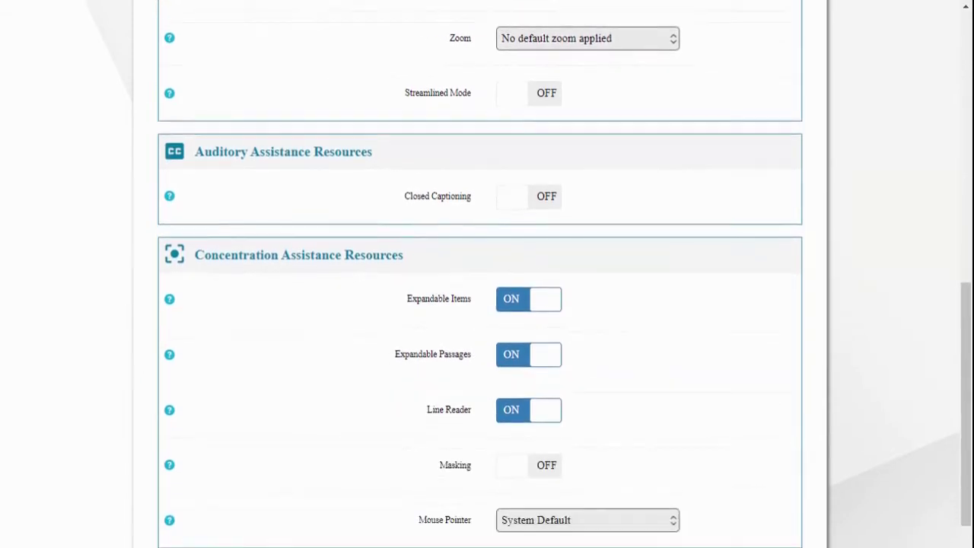
pyautogui.scroll(-2, 335, 299)
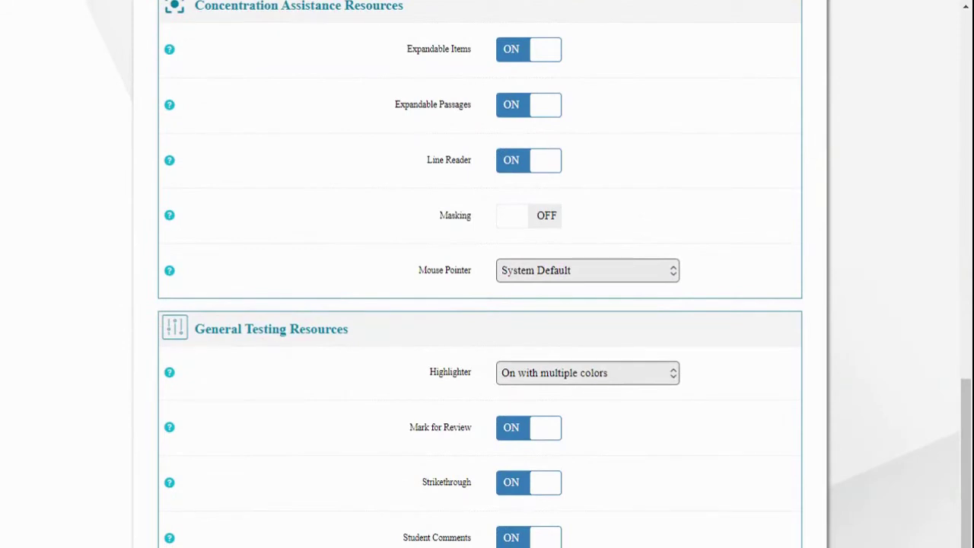
pyautogui.scroll(14, 353, 289)
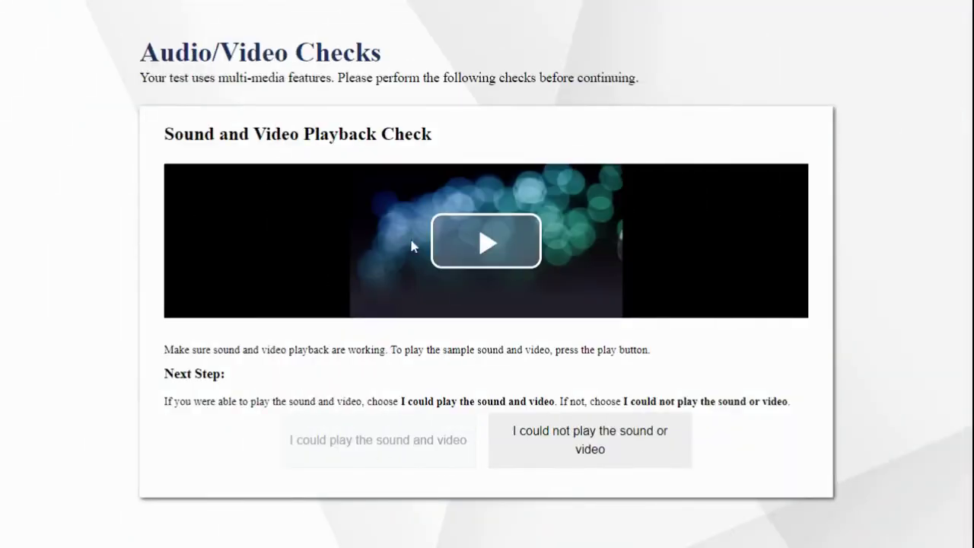
# Play the sample video and confirm 'I could play the sound and video'
pyautogui.click(497, 242)
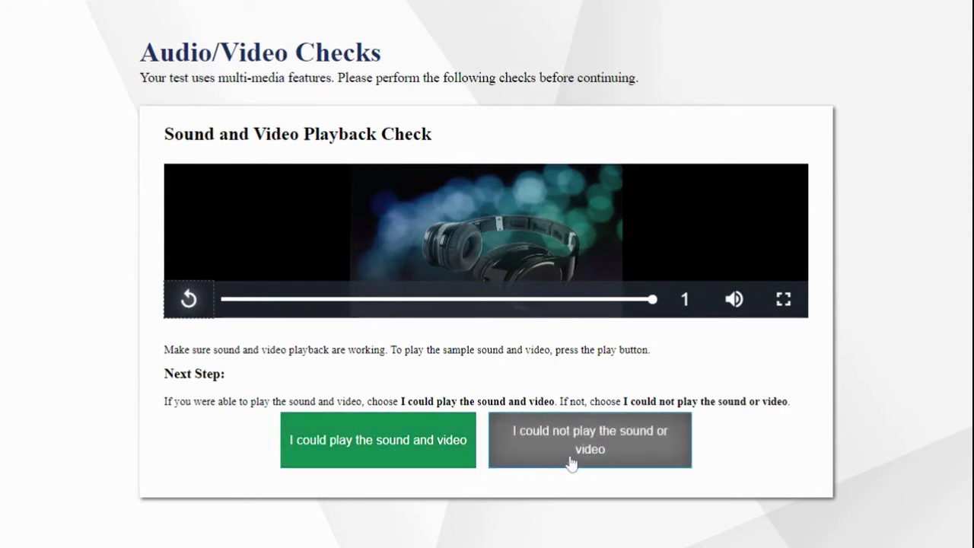
pyautogui.click(393, 455)
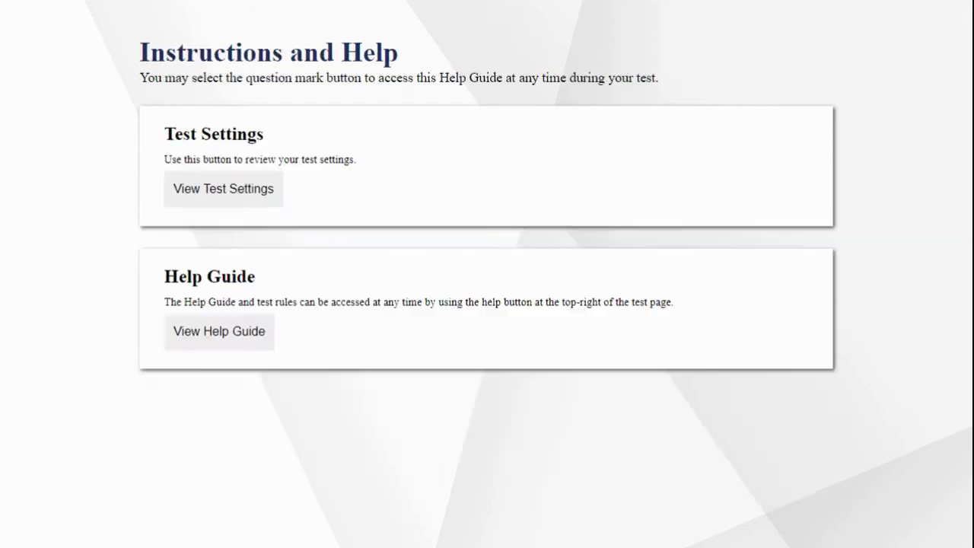
# Review the current test settings and return to the Instructions and Help page
pyautogui.click(231, 185)
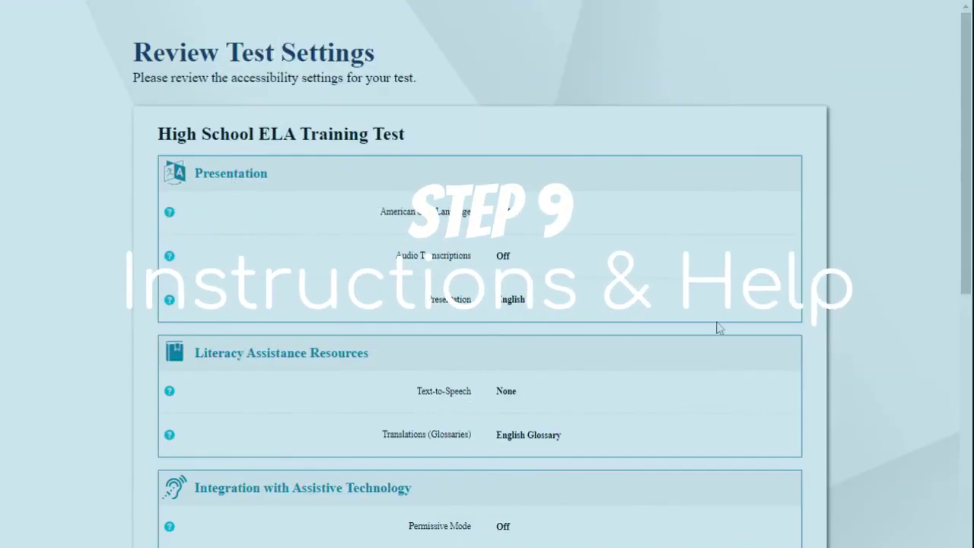
pyautogui.scroll(-2, 718, 327)
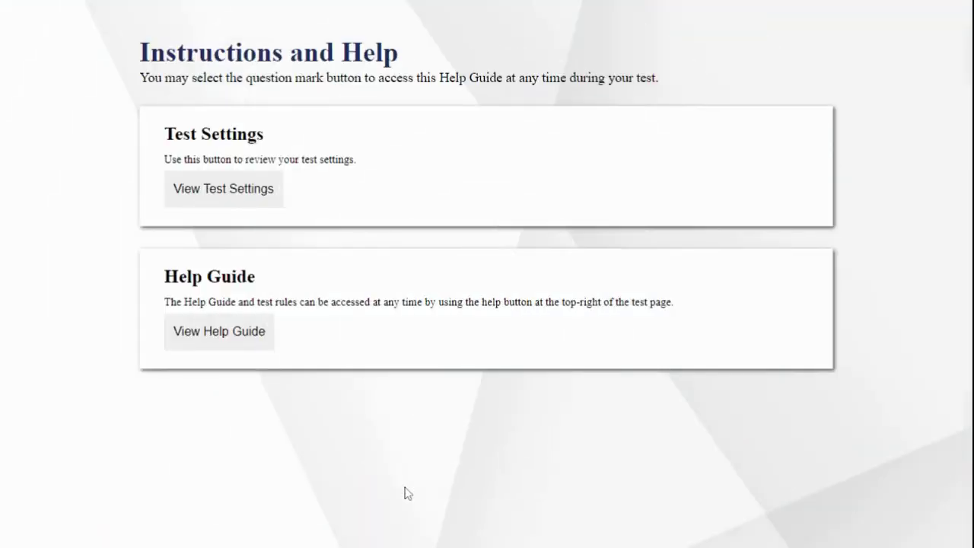
pyautogui.click(219, 335)
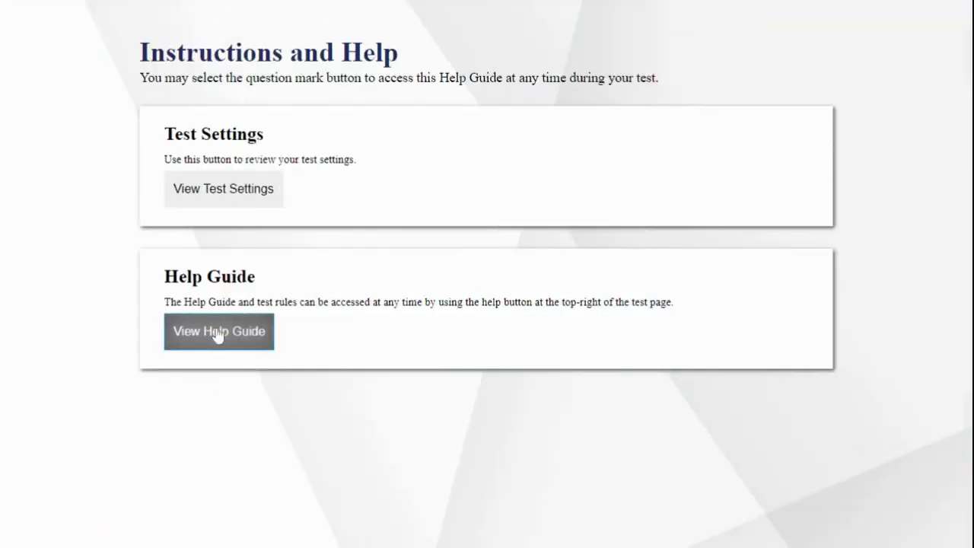
# Open the Help Guide and scroll through its contents and tool instructions
pyautogui.click(218, 334)
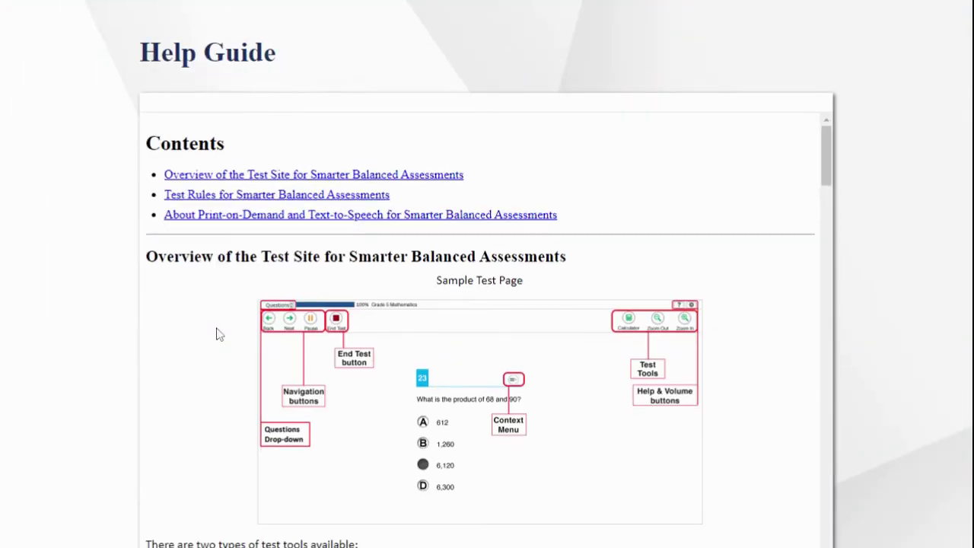
pyautogui.scroll(-4, 761, 190)
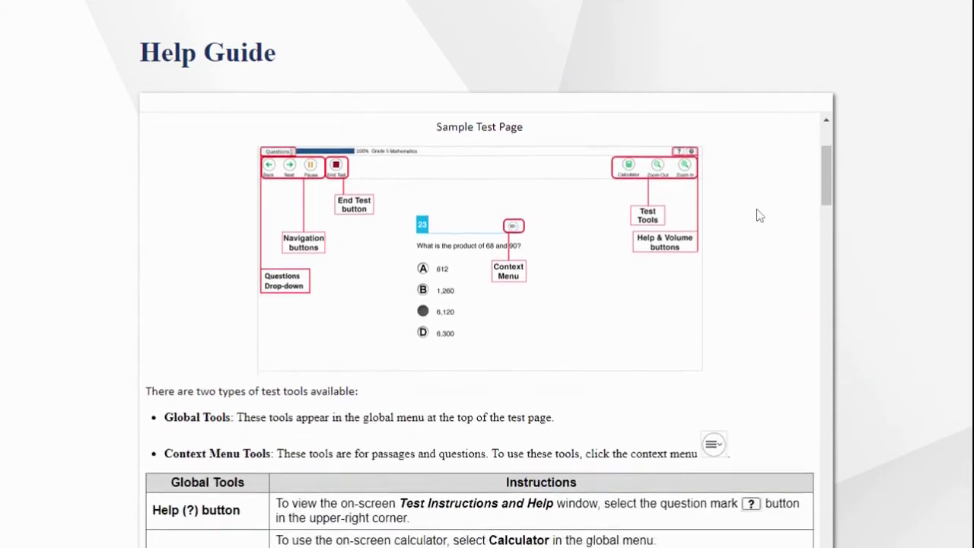
pyautogui.scroll(-7, 744, 220)
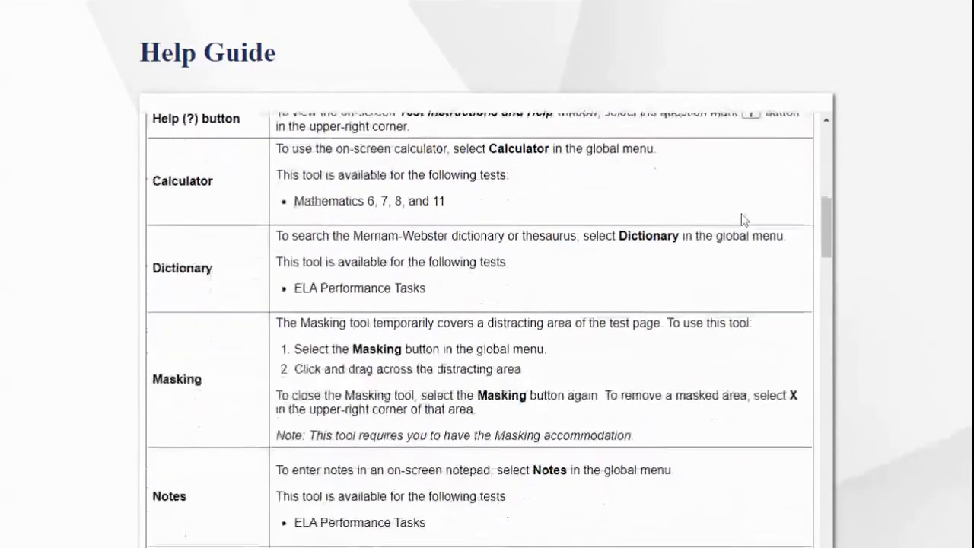
pyautogui.scroll(-3, 745, 220)
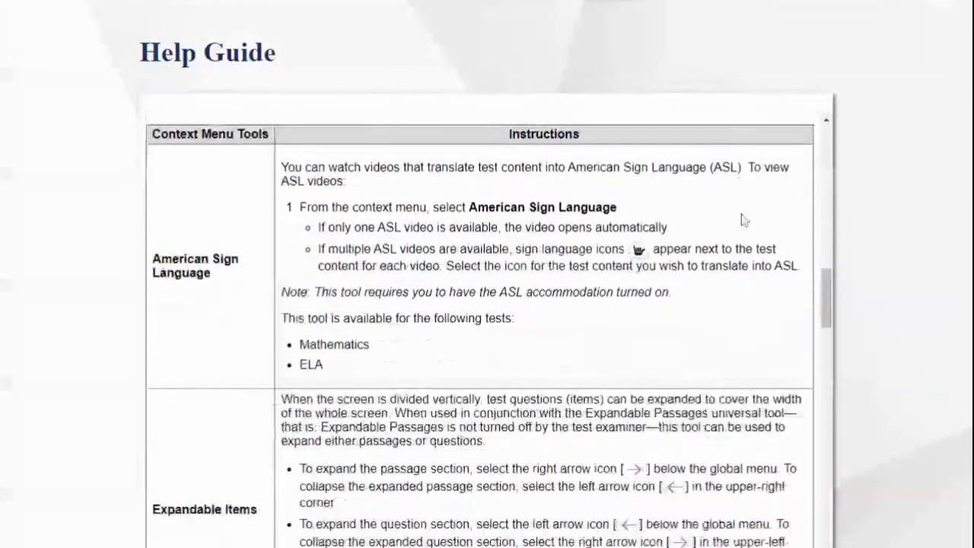
pyautogui.scroll(12, 745, 220)
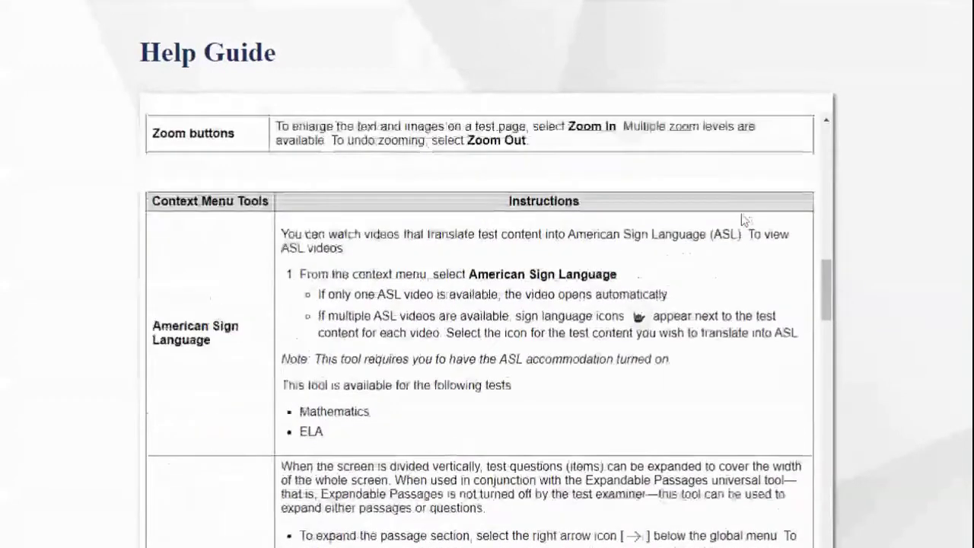